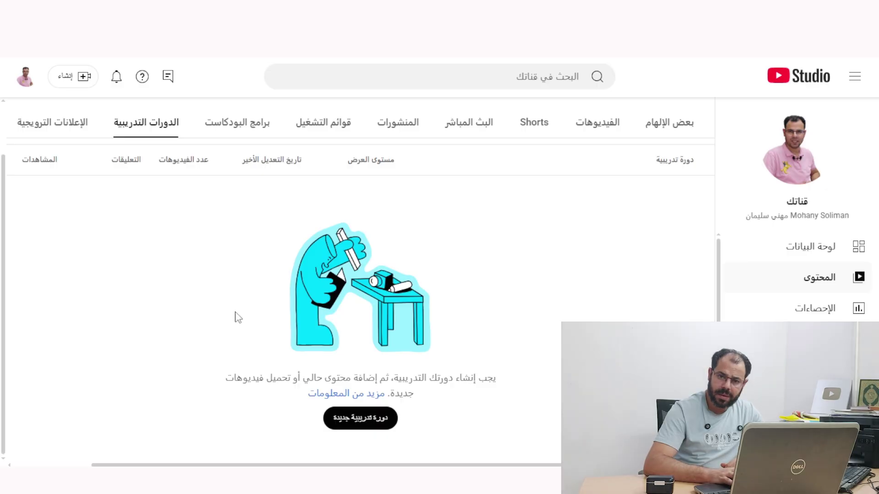
Look over the options for creating new content and skim the help article on creating a course.
click(63, 81)
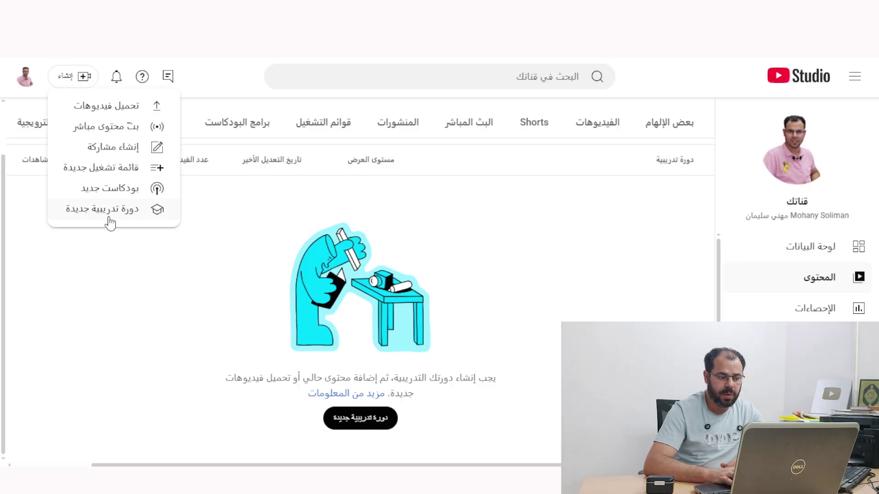
click(147, 268)
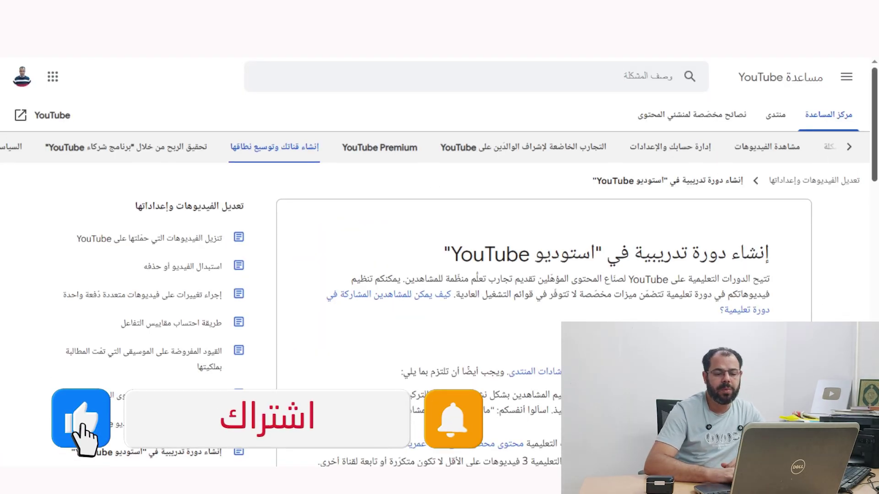
scroll(821, 174, down, 6)
scroll(545, 275, down, 6)
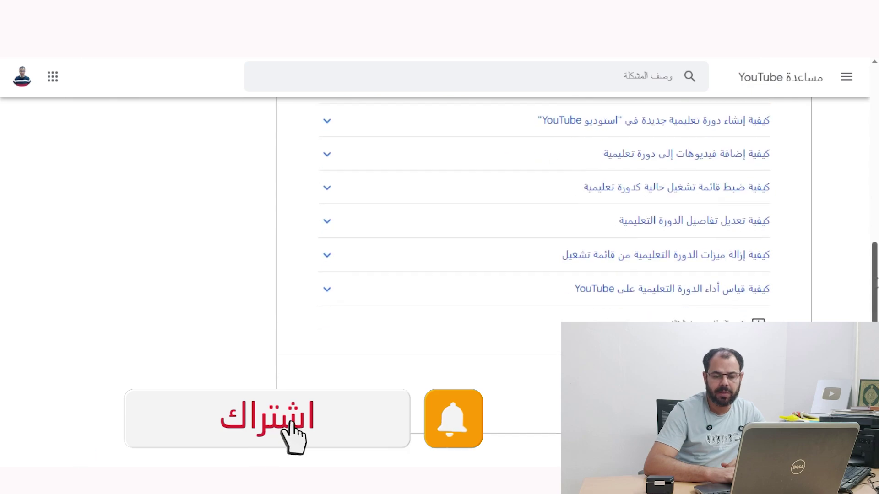
scroll(545, 275, up, 15)
scroll(443, 243, up, 3)
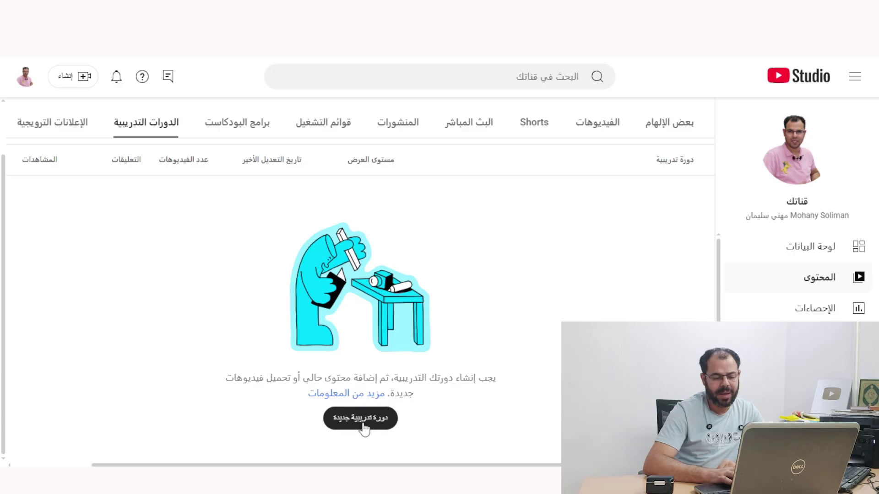
Start a new course and title it "الربح من اليوتيوب".
click(364, 429)
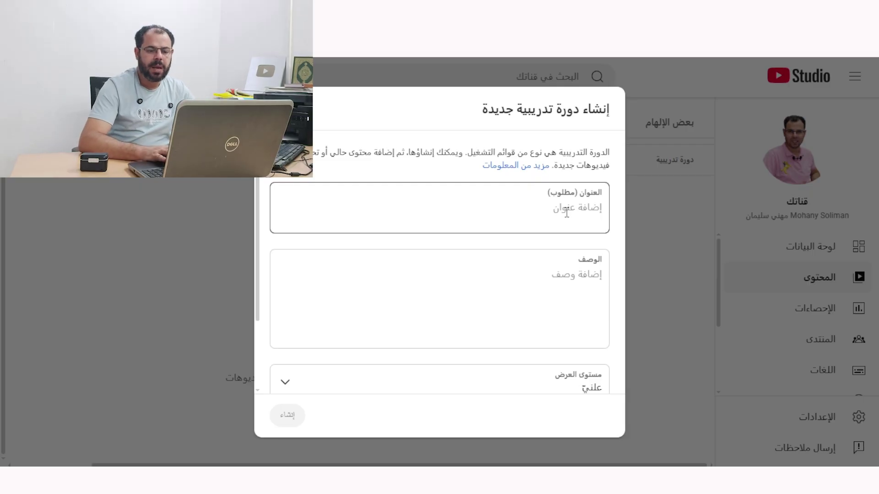
click(569, 306)
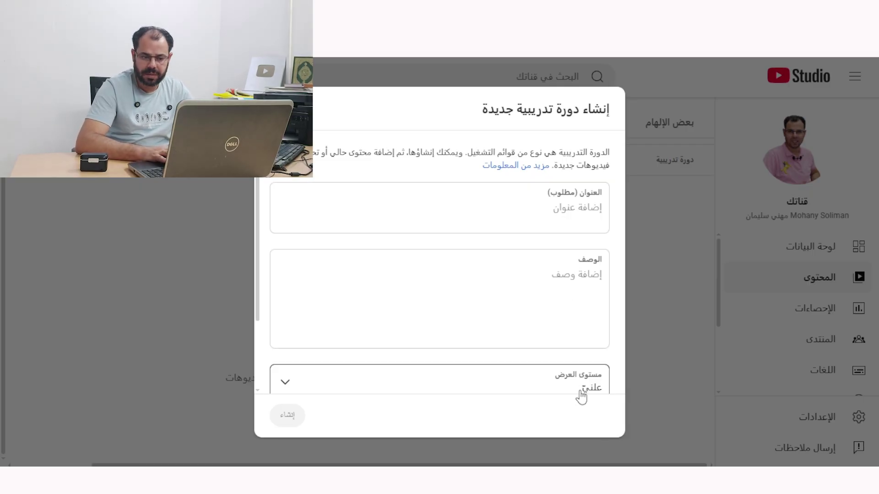
click(563, 230)
text(الربح من اليوتيوب)
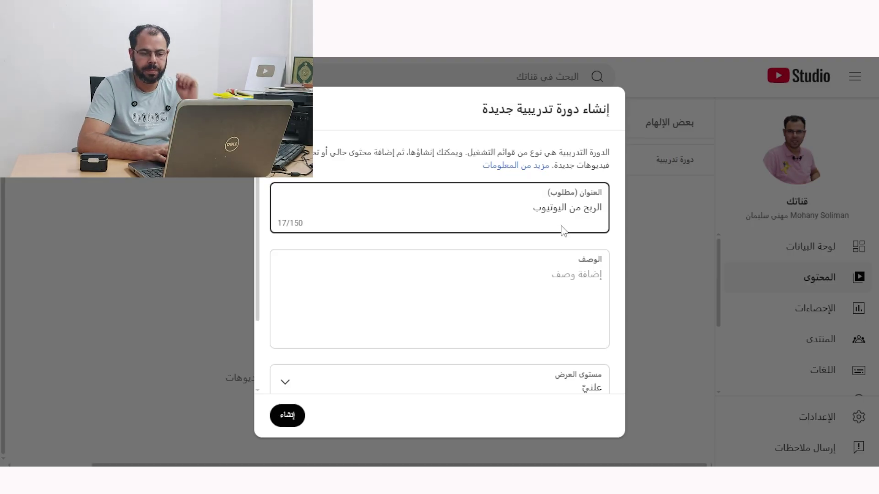
Leave the course description empty and choose public (علنيّ) as the course's visibility.
click(580, 286)
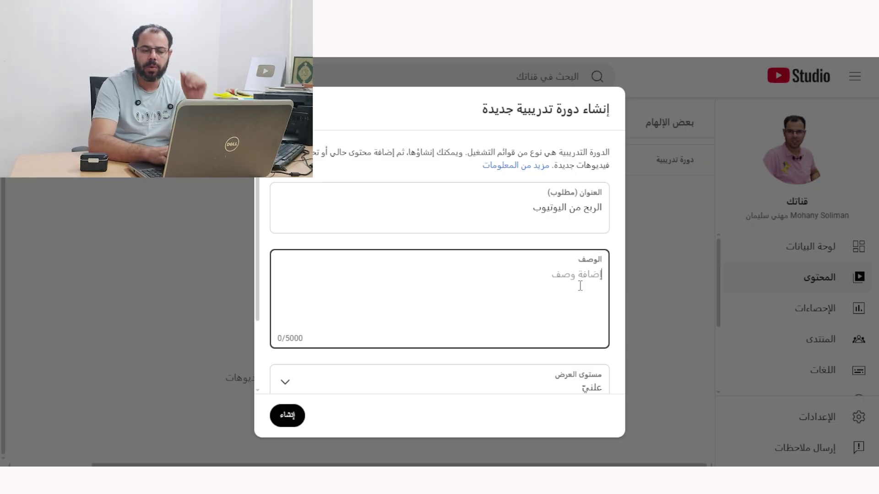
scroll(527, 302, down, 2)
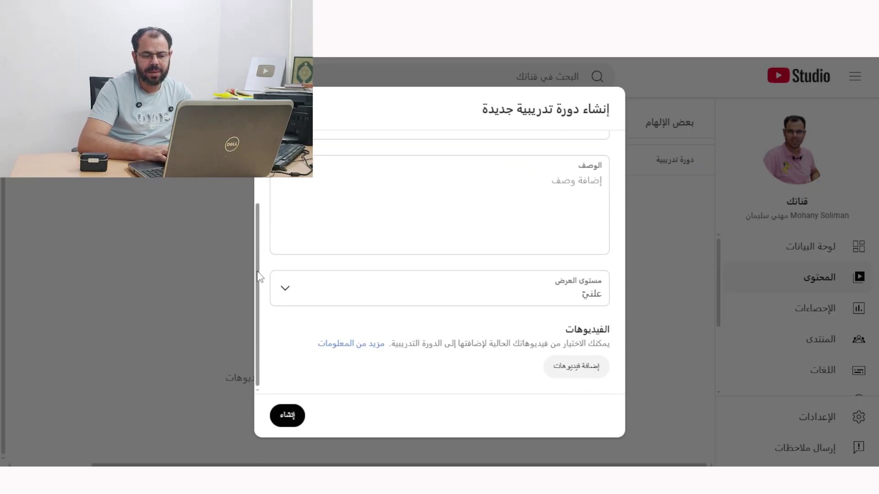
click(520, 306)
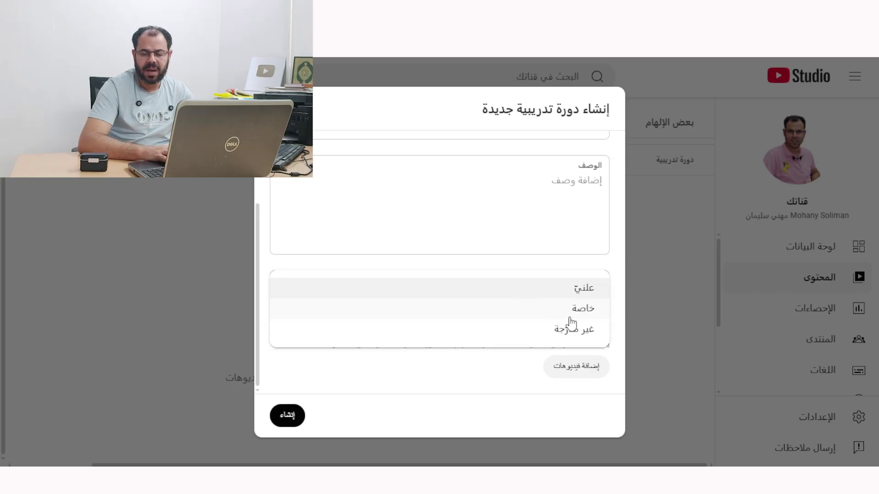
click(583, 299)
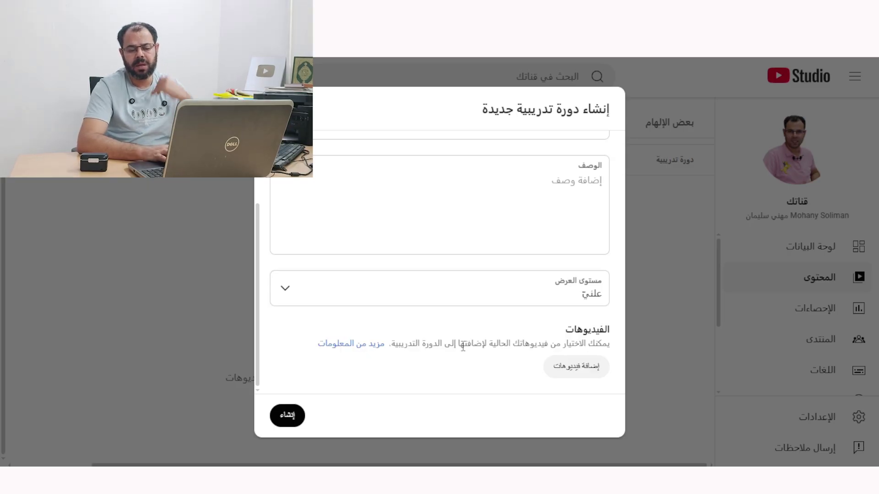
Add the existing videos beginning "ليه فيديوهاتك تحصل على مشاهدات", "زيادة المشاهدات والمشتركين والأرباح" and "سبب نقص المشتركين وتجميد المشاهدات" to the course.
click(573, 378)
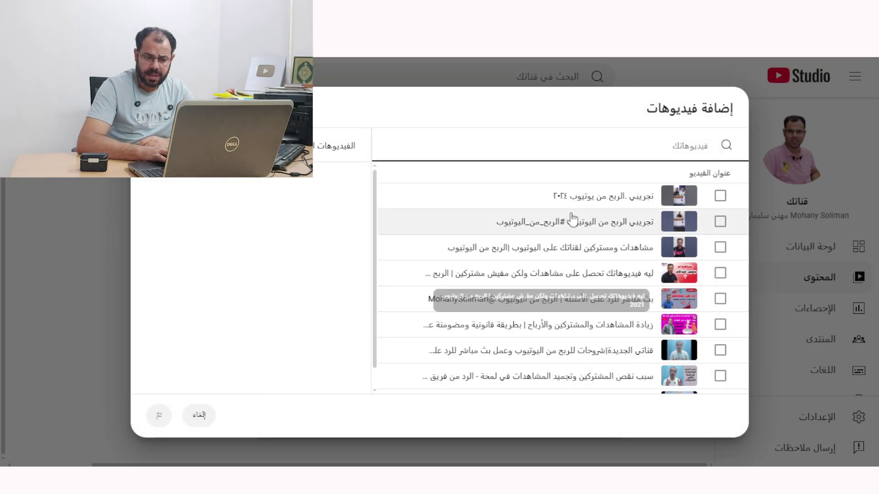
click(721, 273)
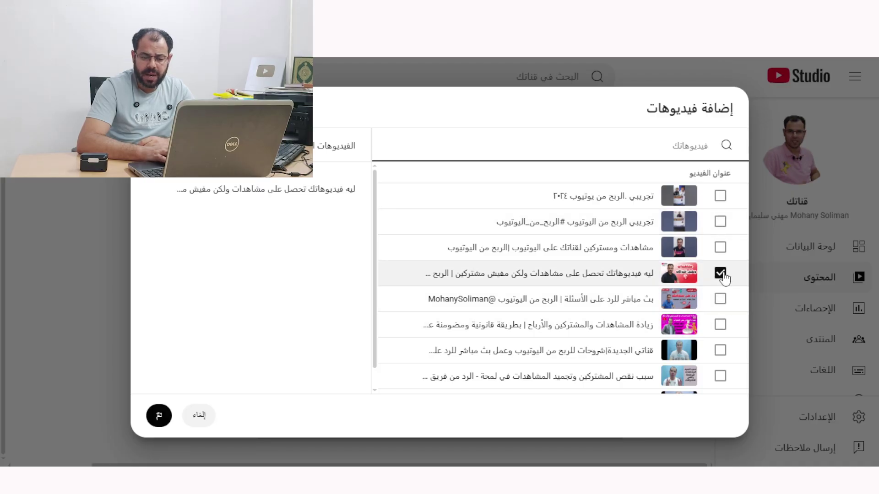
click(720, 324)
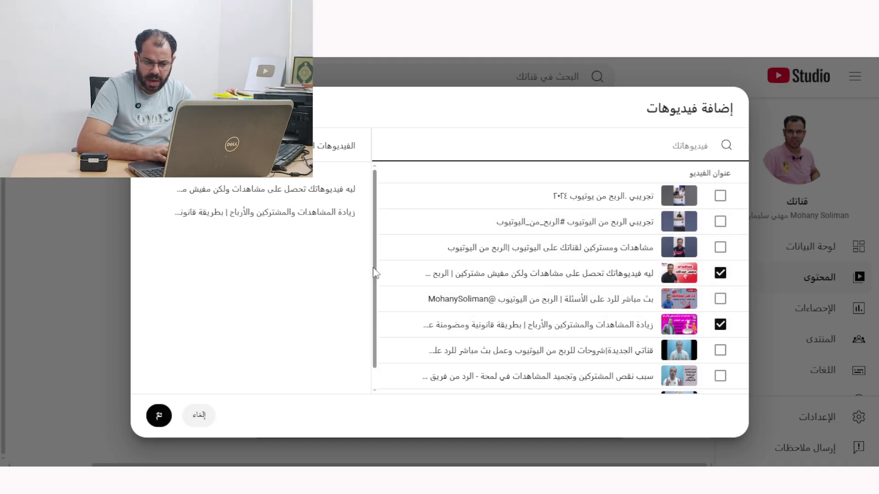
drag(374, 273, 374, 296)
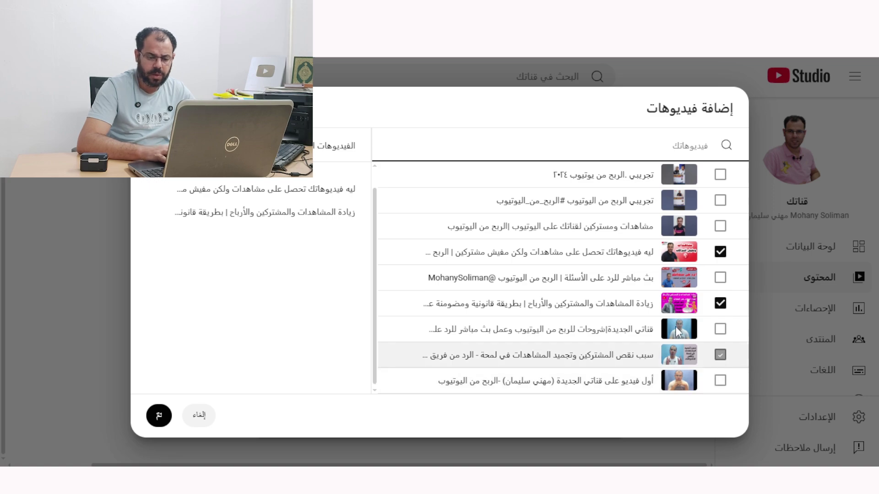
click(720, 355)
drag(377, 275, 377, 253)
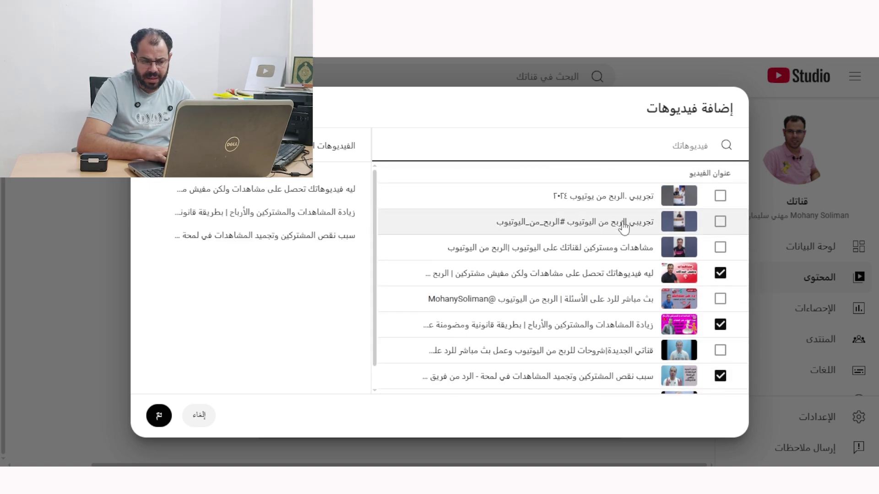
drag(378, 202, 384, 292)
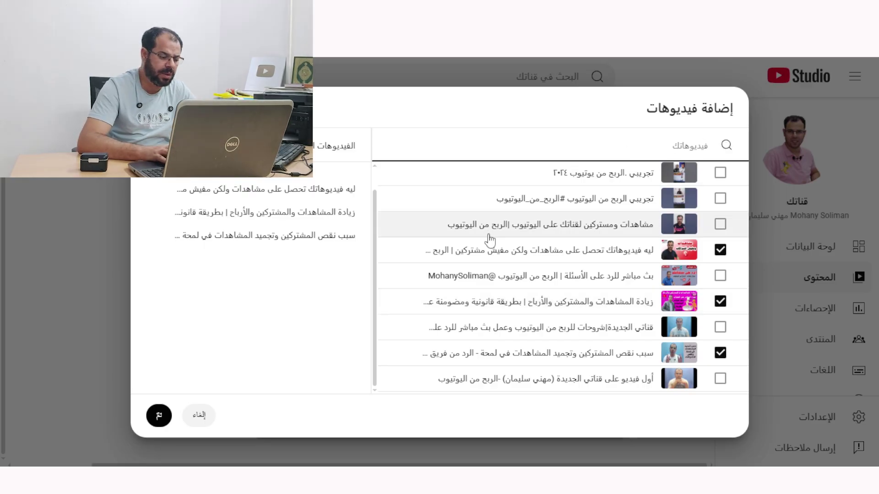
click(158, 415)
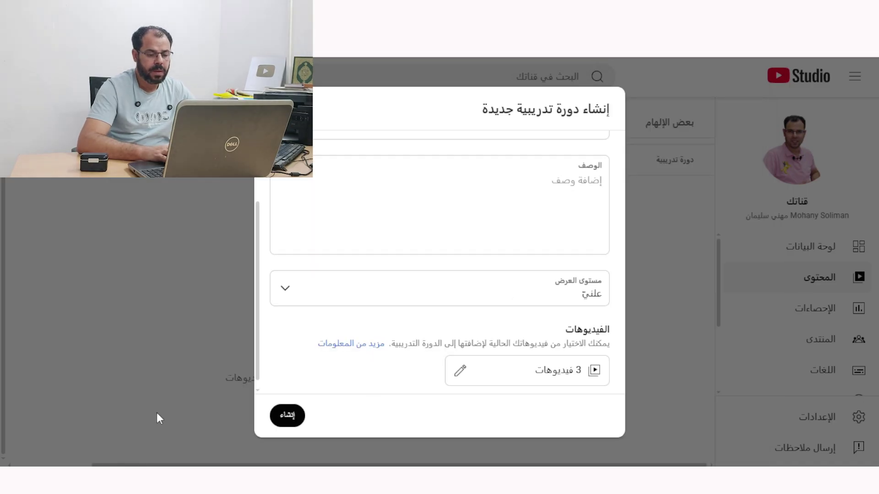
Review the title, visibility and video selection in the form, and create the course.
scroll(263, 301, down, 1)
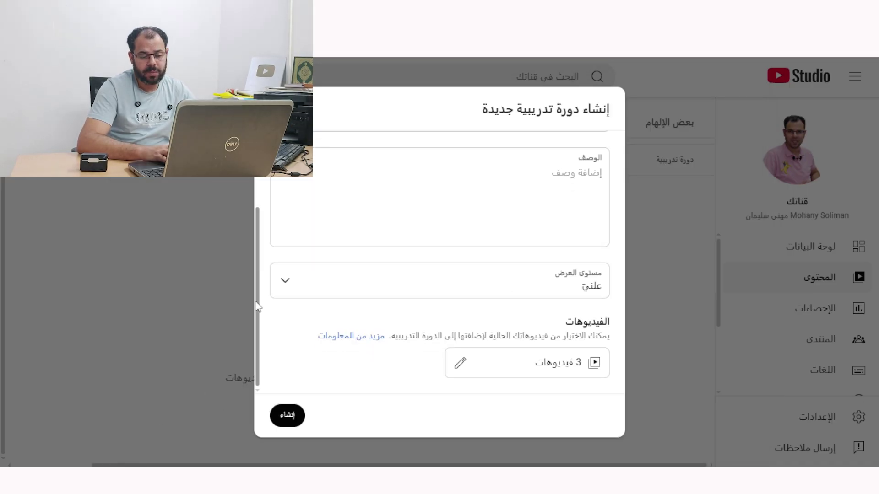
scroll(260, 303, up, 3)
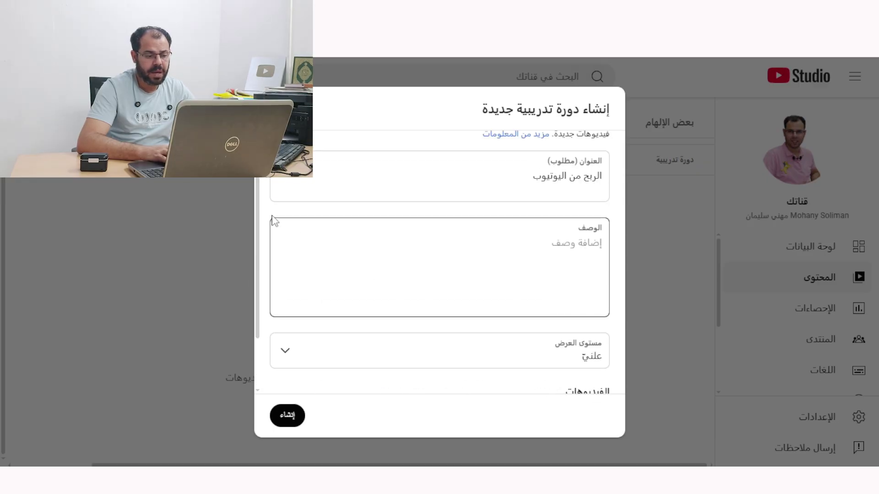
scroll(240, 255, down, 2)
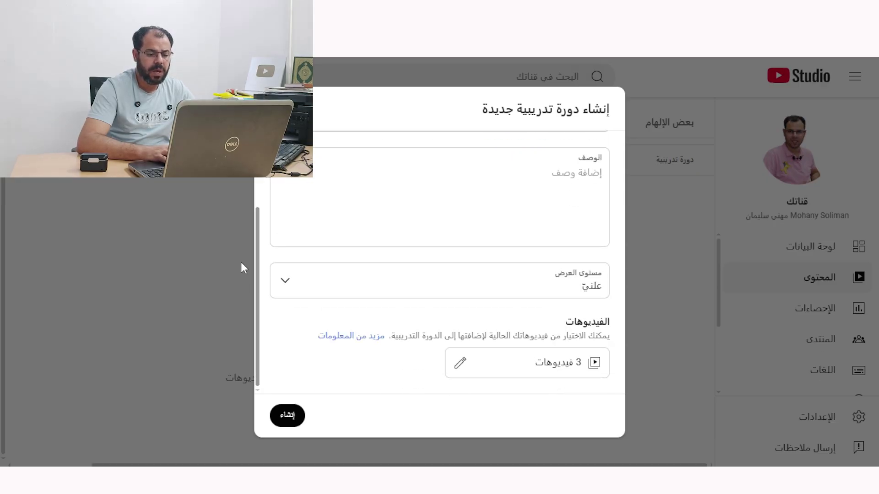
click(287, 417)
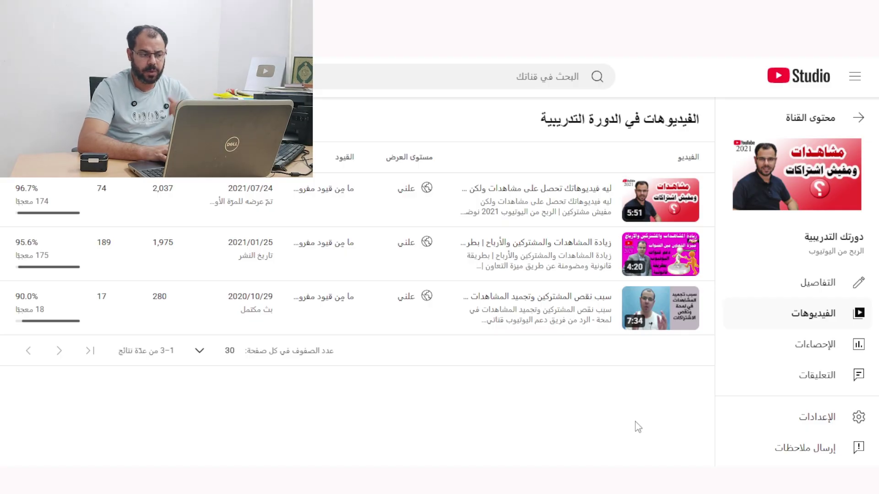
Check the course's options for adding videos, and return to the list of courses in the channel content.
click(56, 121)
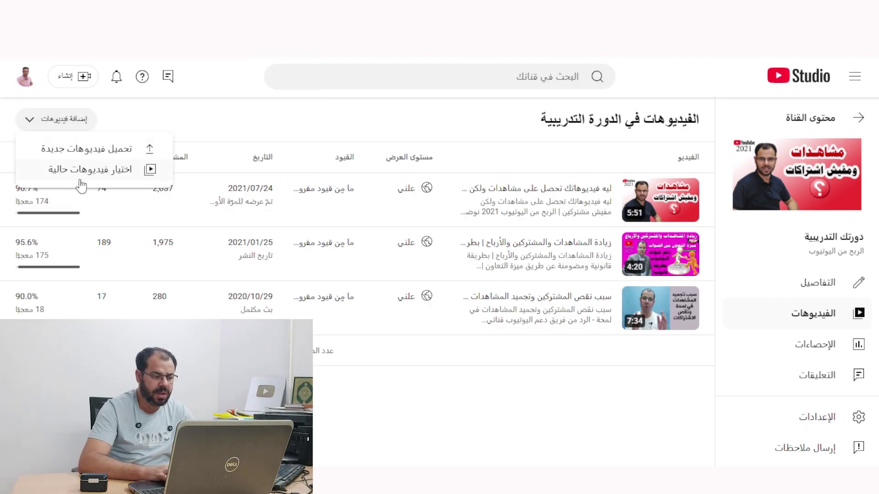
key(Escape)
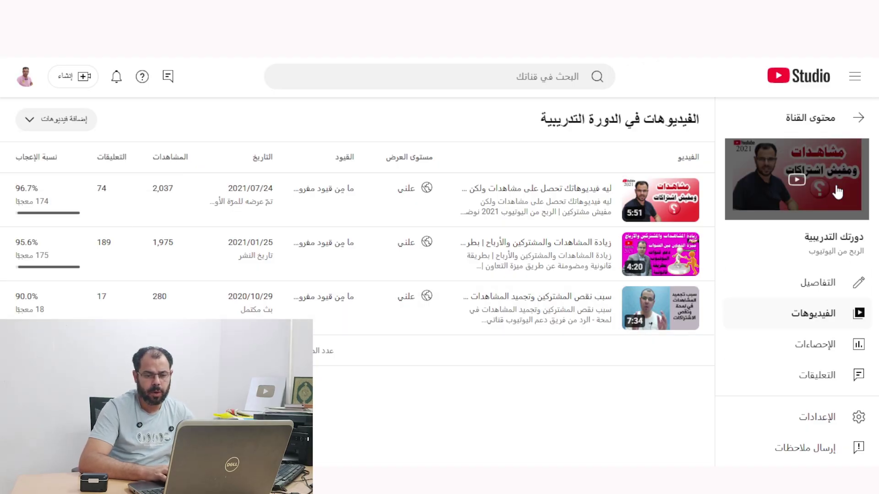
click(859, 122)
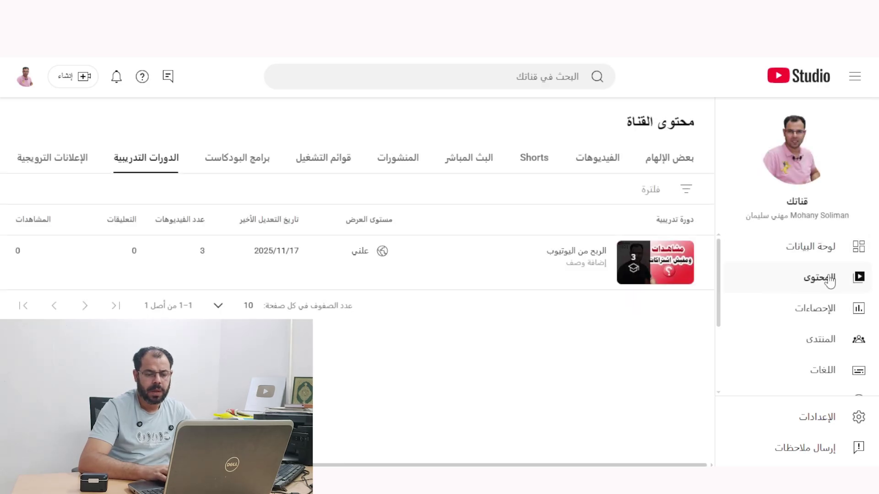
click(829, 281)
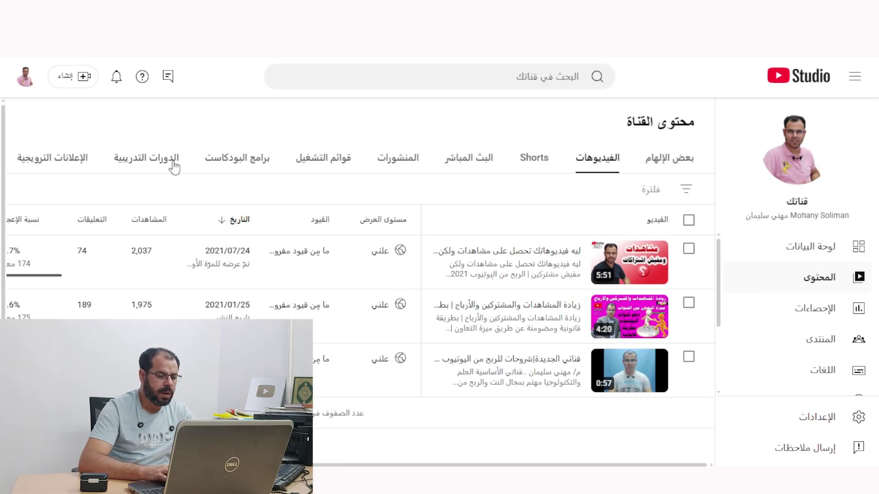
click(141, 172)
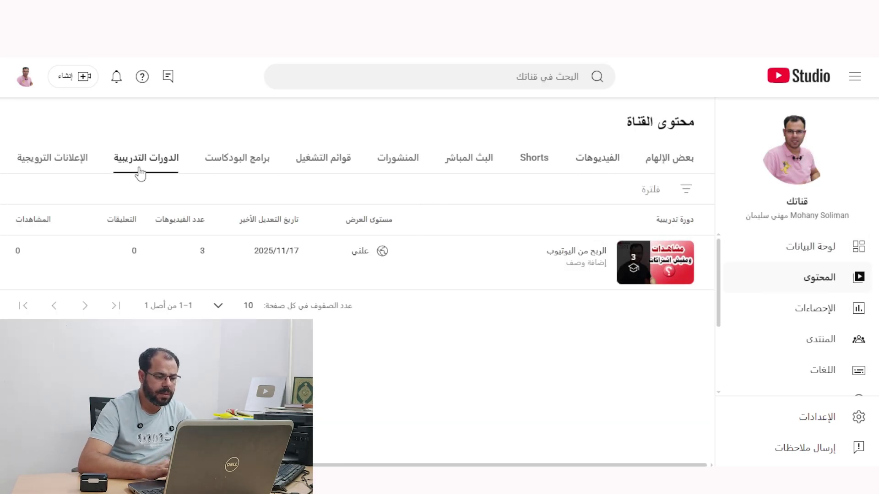
Examine the editing and management options available for the course "الربح من اليوتيوب" in the courses list.
mouse_move(529, 267)
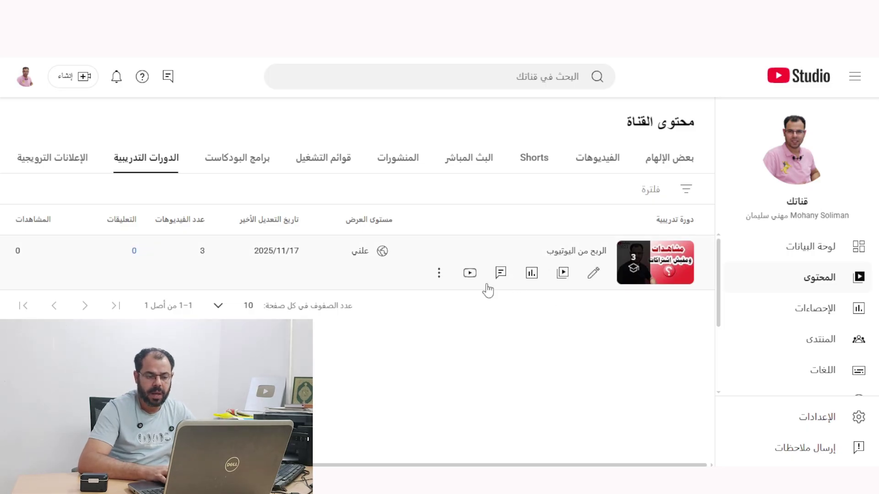
click(438, 272)
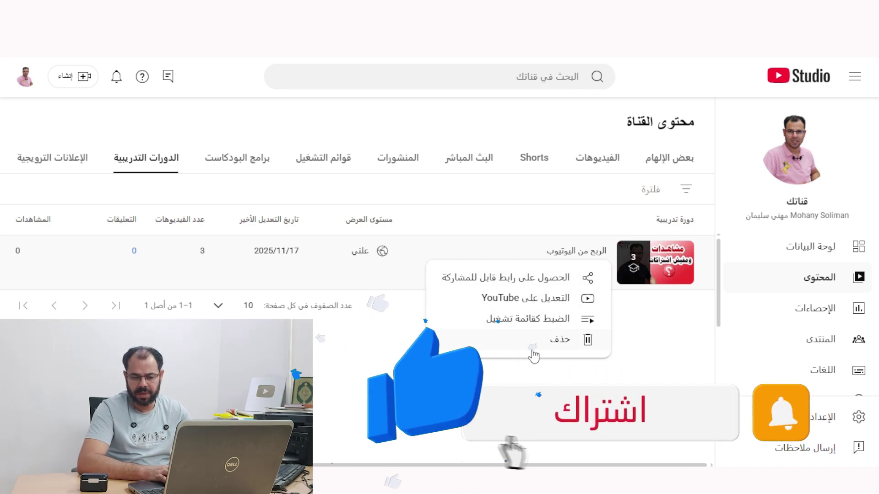
key(Escape)
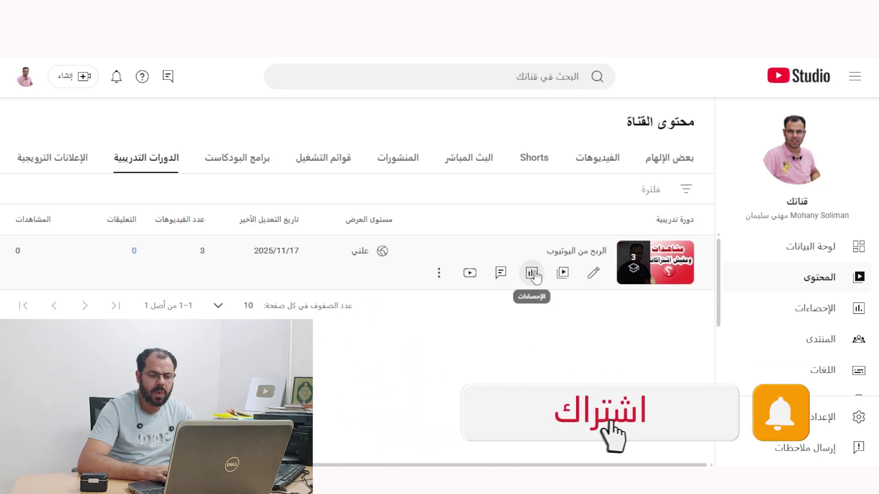
click(594, 274)
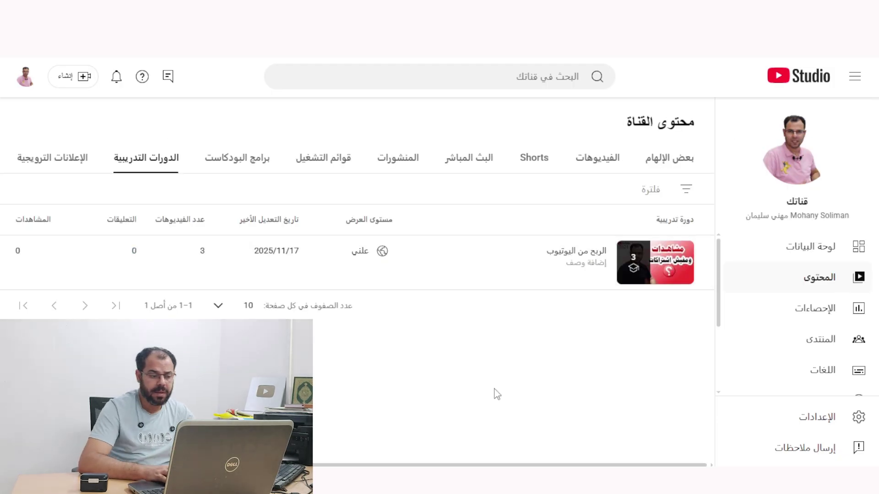
click(67, 81)
click(125, 216)
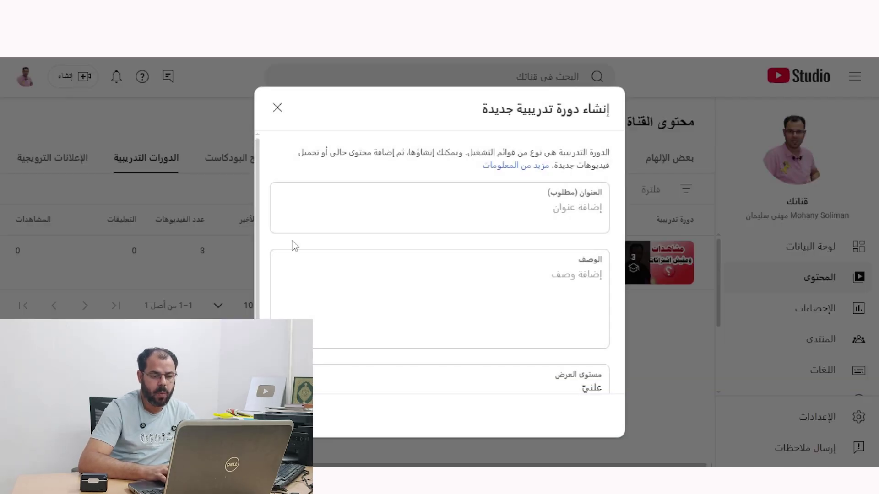
drag(256, 205, 256, 313)
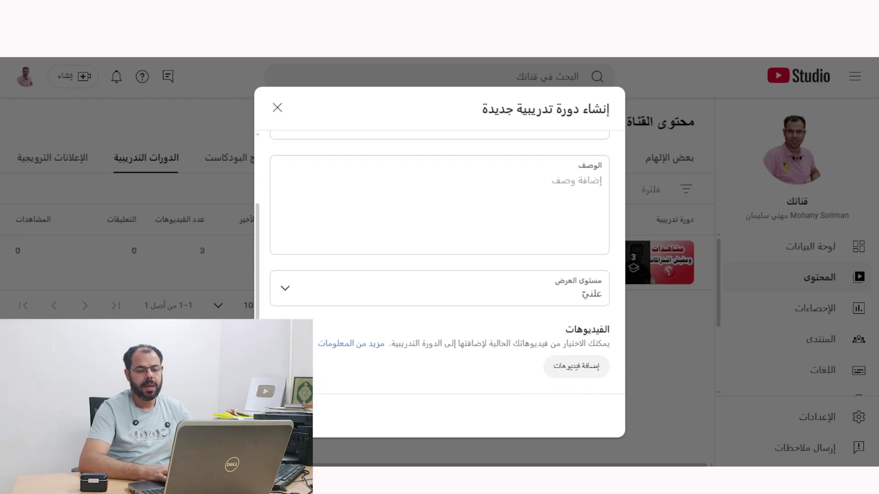
click(277, 108)
View the options of the existing playlist "الربح من اليوتيوب" among the channel's playlists, and open the help article on creating a course.
click(326, 161)
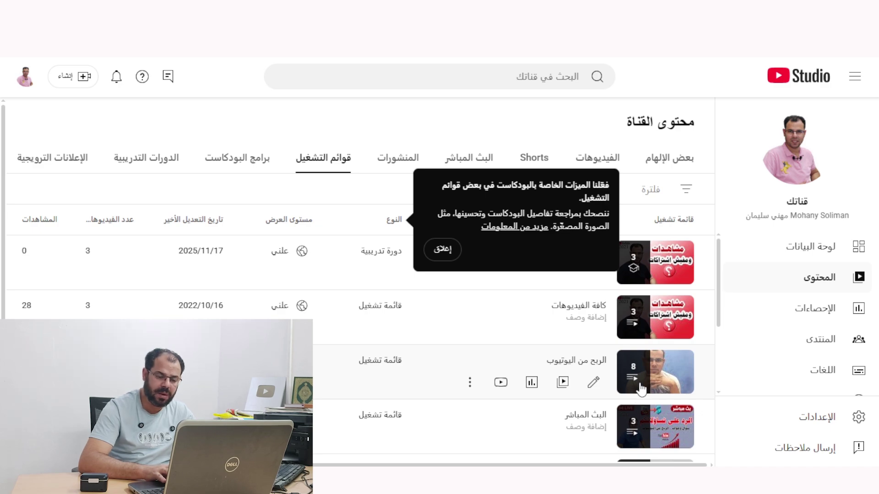
click(470, 382)
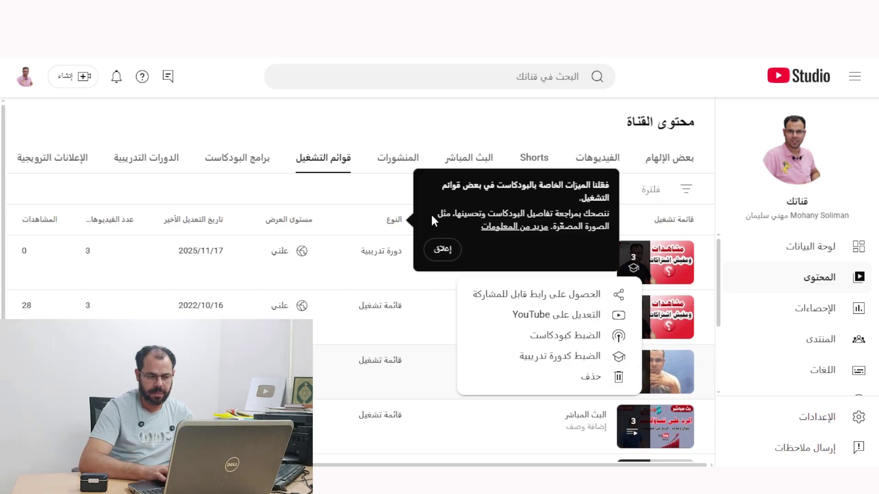
click(490, 226)
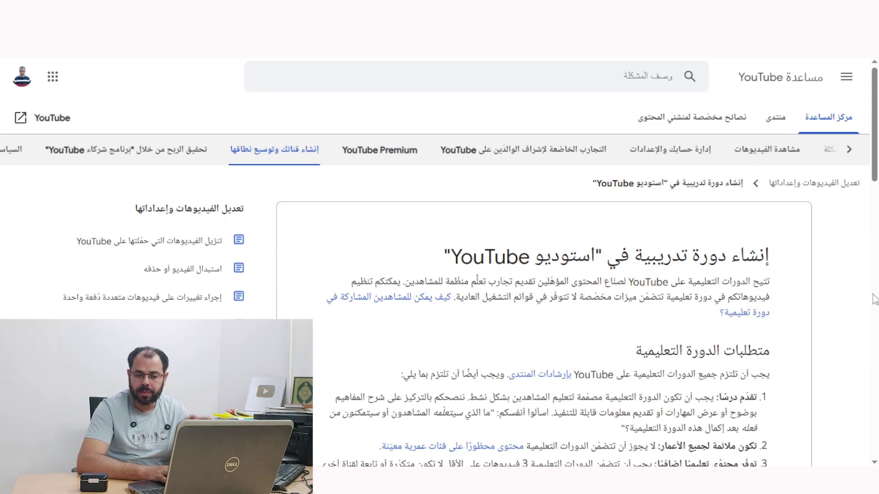